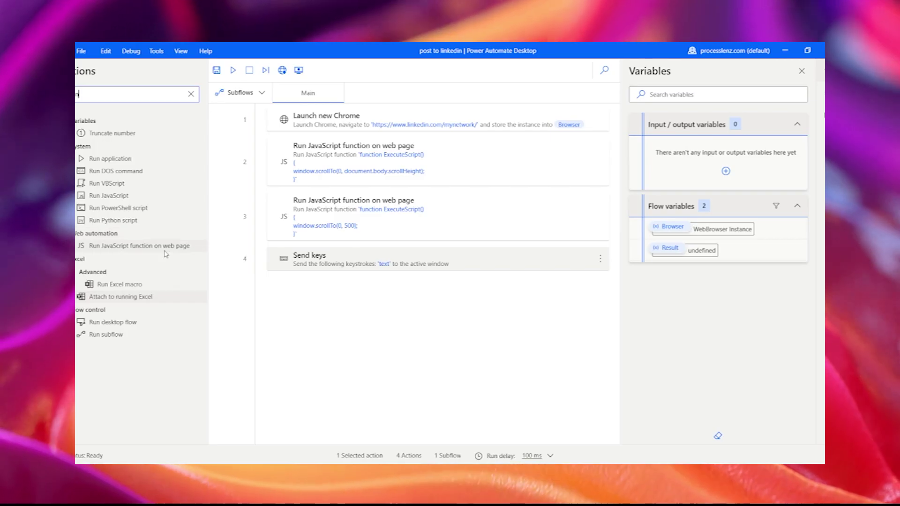
Drag a Run JavaScript function on web page action into the flow below Launch new Chrome.
{"action": "left_click_drag", "start_coordinate": [158, 245], "coordinate": [404, 139]}
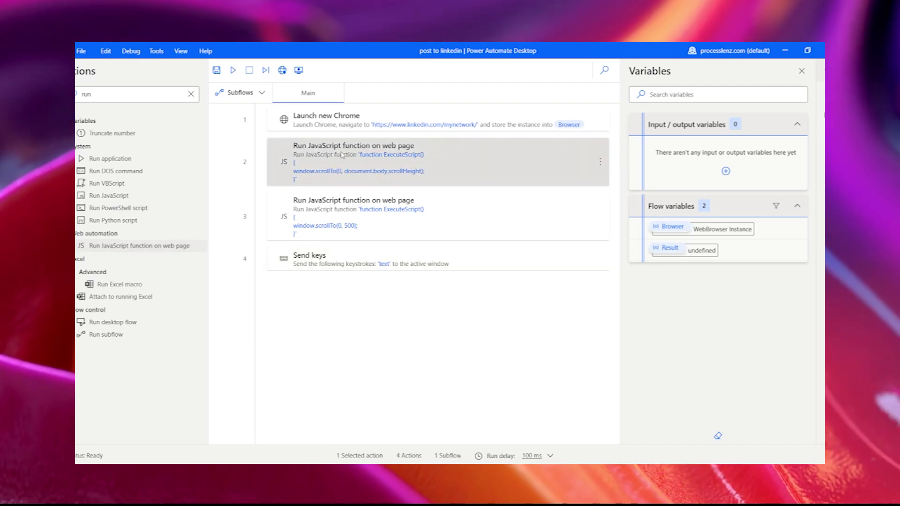
Check the scroll-to-bottom JavaScript step without changes, then open the scroll-to-500 step for editing.
{"action": "double_click", "coordinate": [342, 155]}
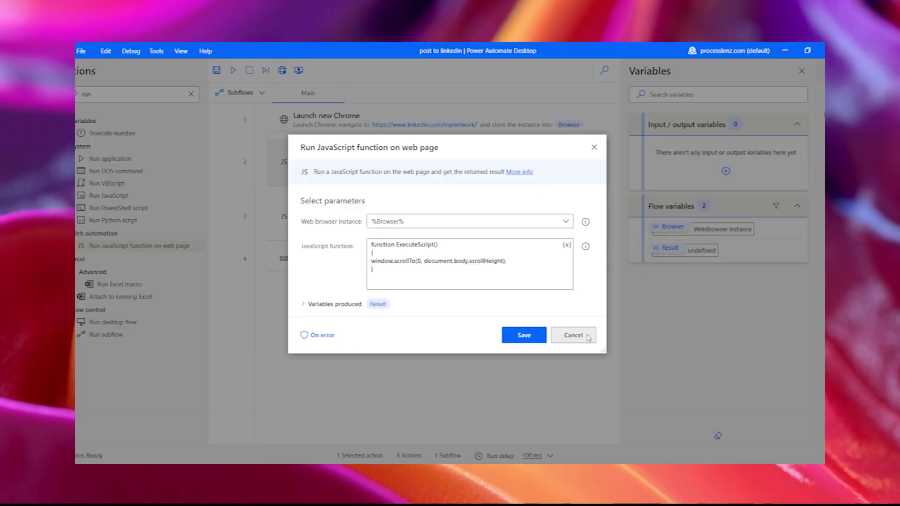
{"action": "left_click", "coordinate": [588, 338]}
{"action": "double_click", "coordinate": [343, 215]}
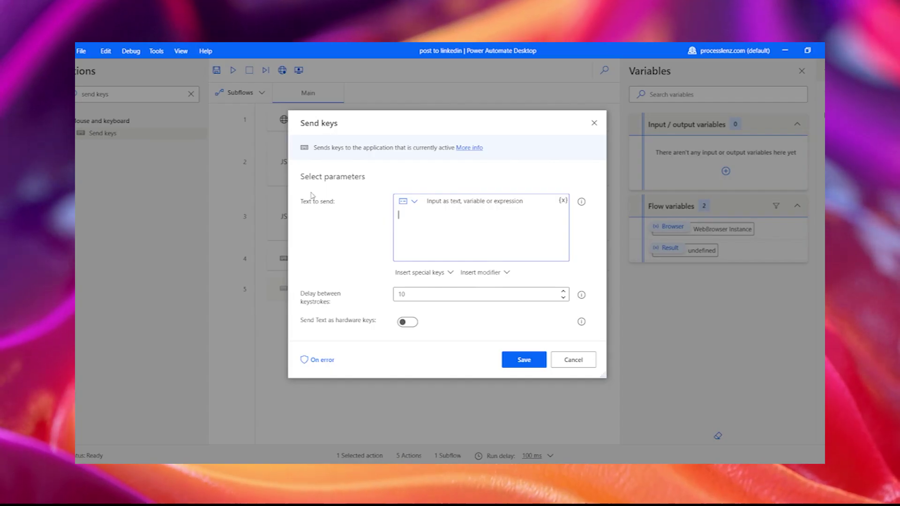
Try sensitive masked text input for Send keys, then revert to plain text mode.
{"action": "left_click", "coordinate": [415, 202]}
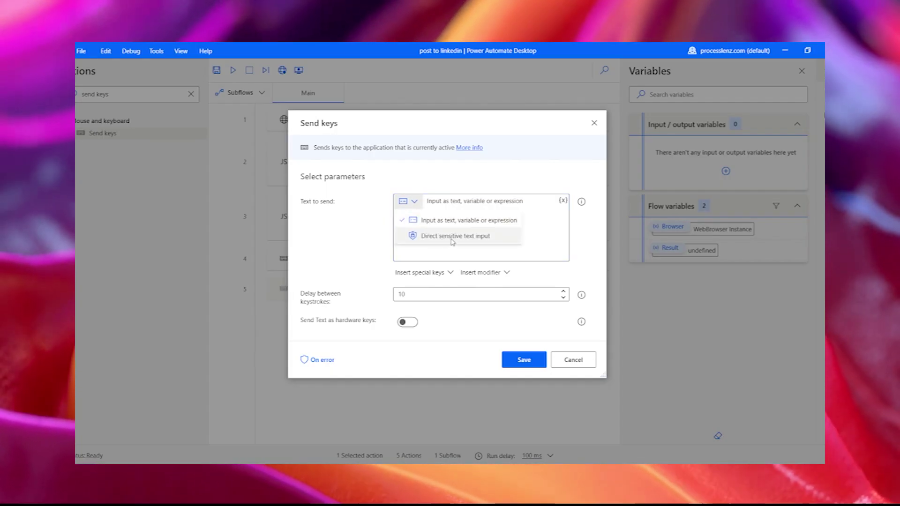
{"action": "left_click", "coordinate": [454, 238]}
{"action": "left_click", "coordinate": [408, 211]}
{"action": "type", "text": "••••"}
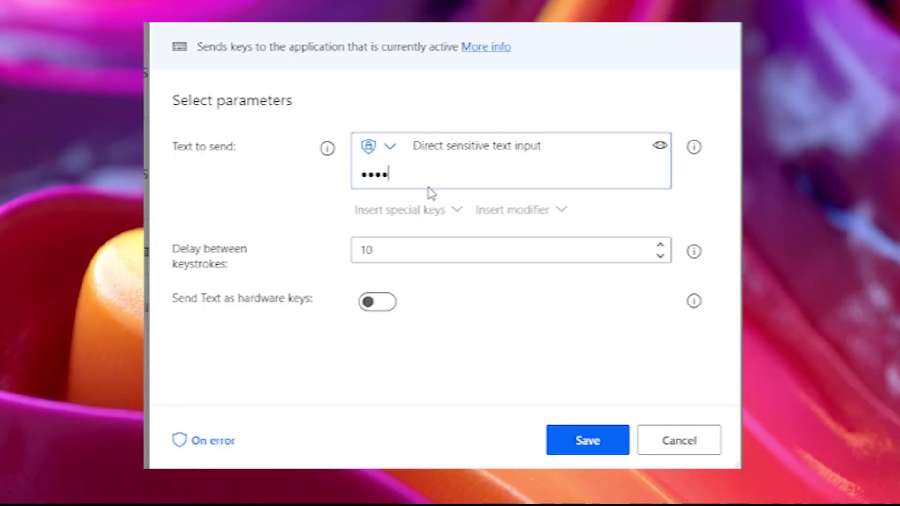
{"action": "left_click", "coordinate": [415, 202]}
{"action": "left_click", "coordinate": [403, 181]}
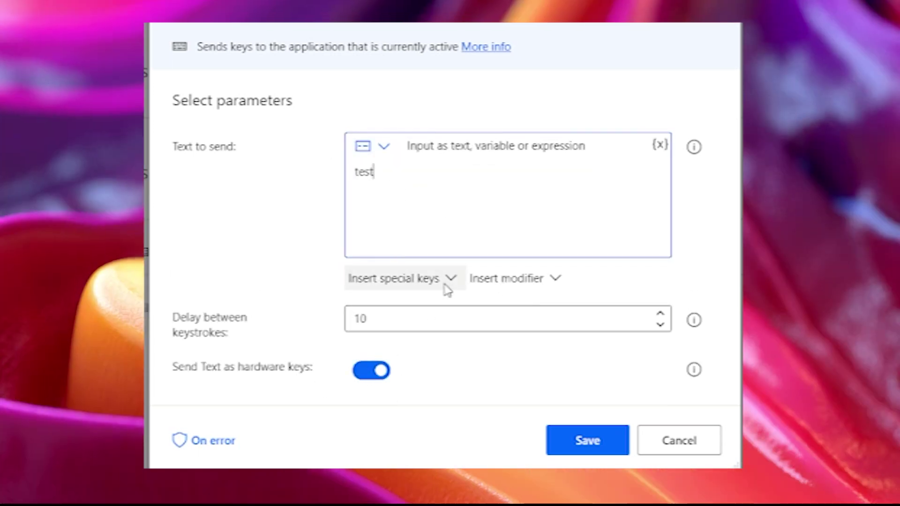
Insert the F5 special key and a Windows key modifier into the text to send.
{"action": "left_click", "coordinate": [445, 282]}
{"action": "mouse_move", "coordinate": [444, 394]}
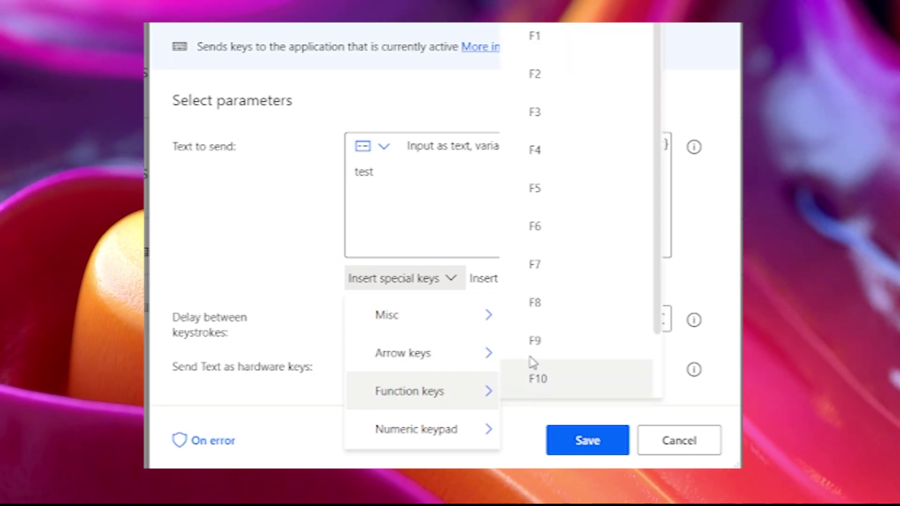
{"action": "left_click", "coordinate": [534, 188]}
{"action": "left_click", "coordinate": [556, 279]}
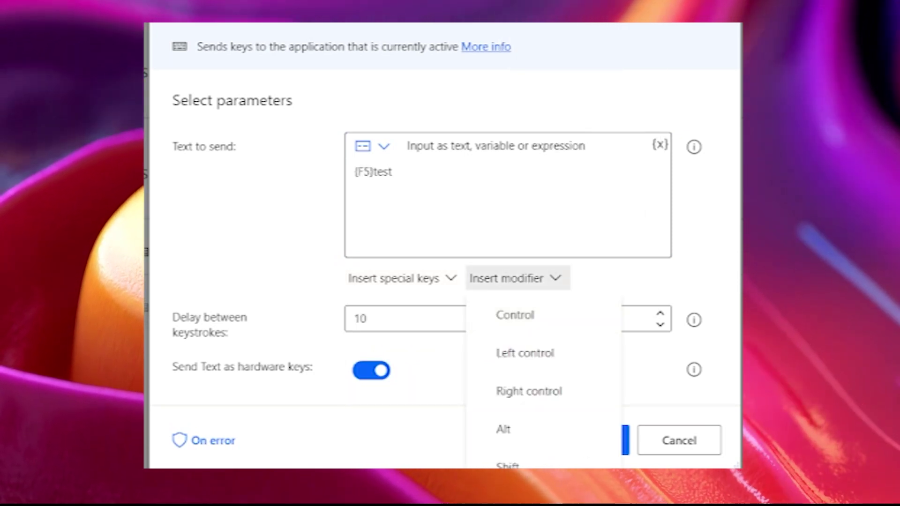
{"action": "left_click", "coordinate": [516, 463]}
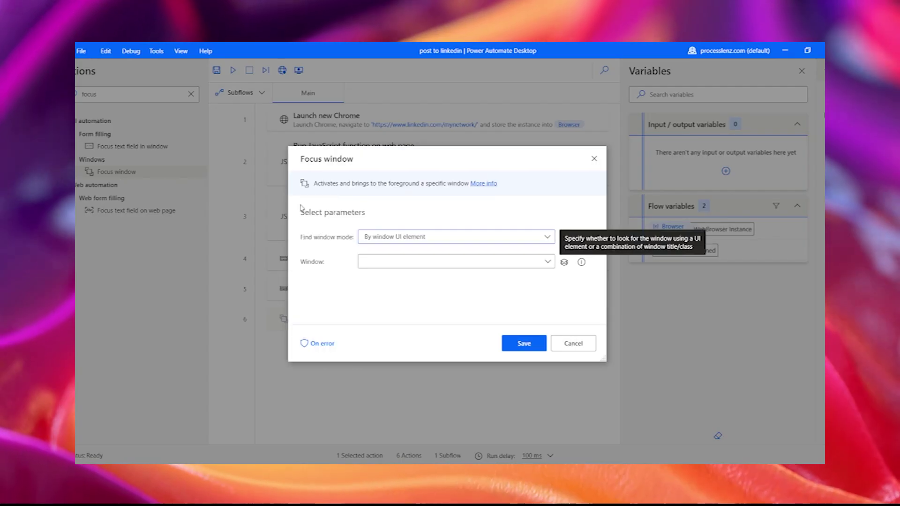
Switch Focus window's find mode from UI element to 'By title and/or class'.
{"action": "left_click", "coordinate": [539, 262]}
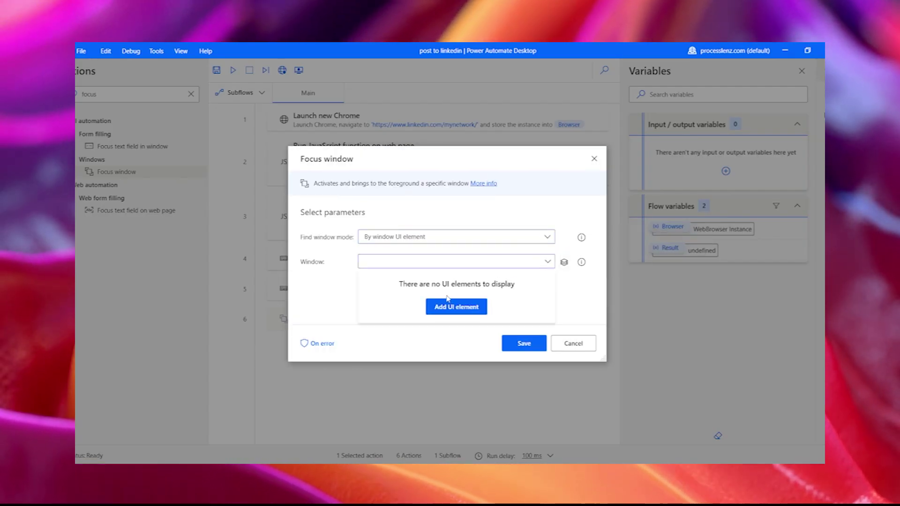
{"action": "left_click", "coordinate": [466, 236]}
{"action": "left_click", "coordinate": [466, 241]}
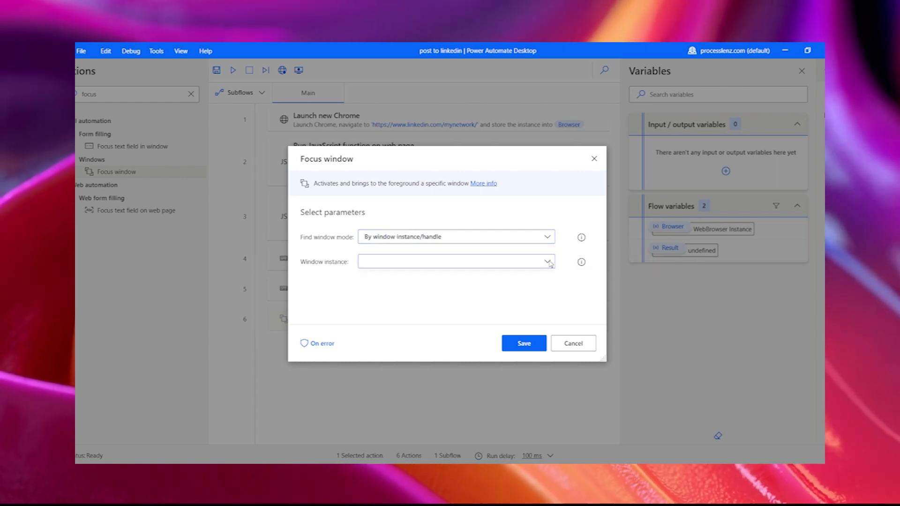
{"action": "left_click", "coordinate": [529, 280]}
Browse the open window titles, then the available window classes.
{"action": "left_click", "coordinate": [541, 261]}
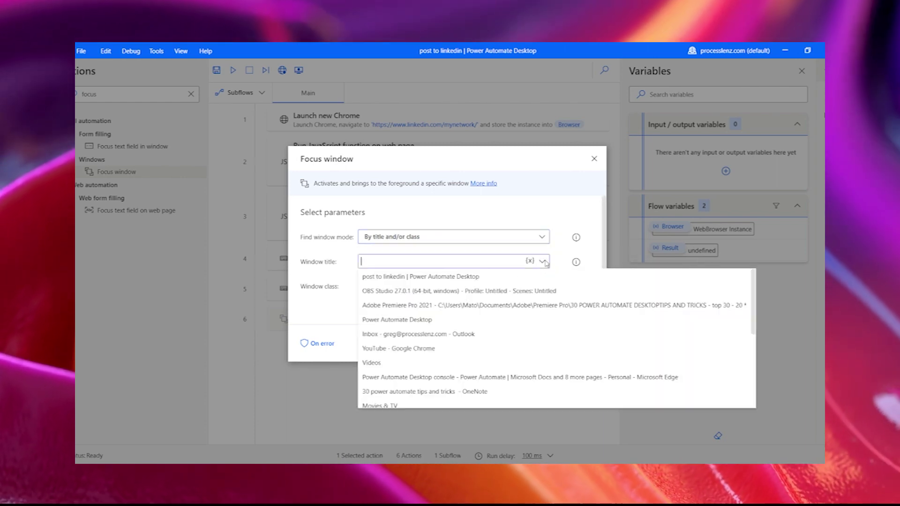
{"action": "scroll", "coordinate": [527, 354], "scroll_direction": "up", "scroll_amount": 5}
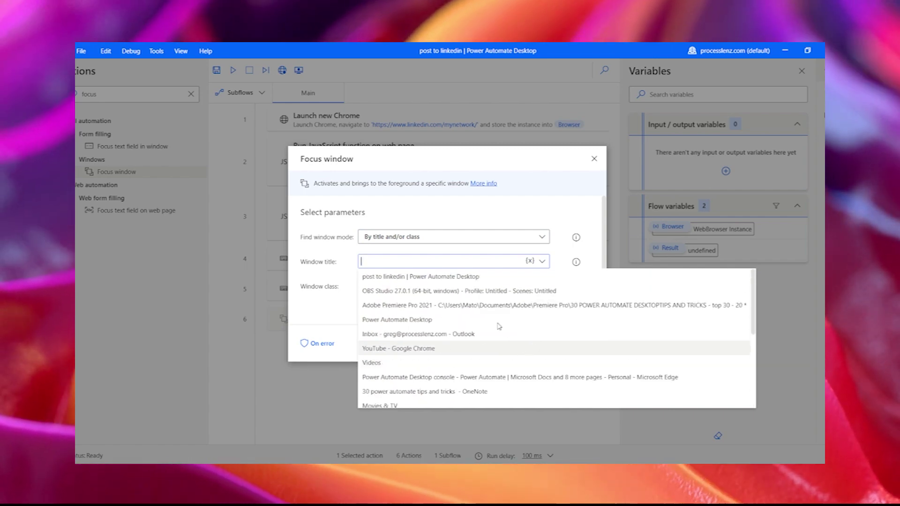
{"action": "key", "text": "Escape"}
{"action": "left_click", "coordinate": [542, 286]}
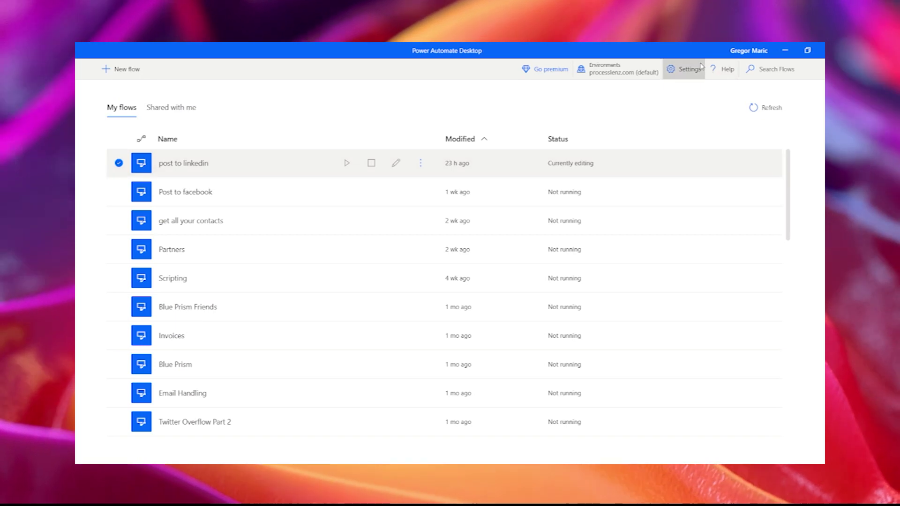
Open the console Settings panel for application, data collection and update options.
{"action": "left_click", "coordinate": [700, 68]}
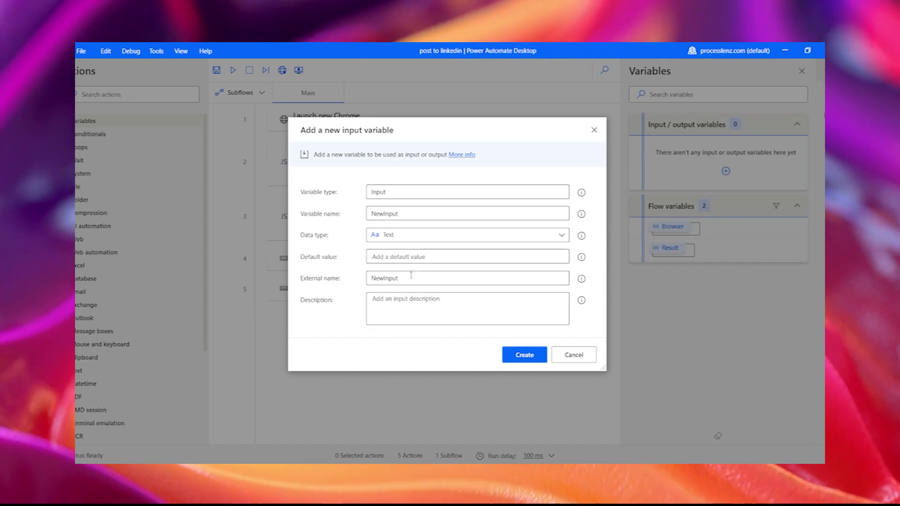
Create input variable NewInput with external name URL and save the post to linkedin flow.
{"action": "left_click_drag", "start_coordinate": [415, 279], "coordinate": [357, 280]}
{"action": "type", "text": "URL"}
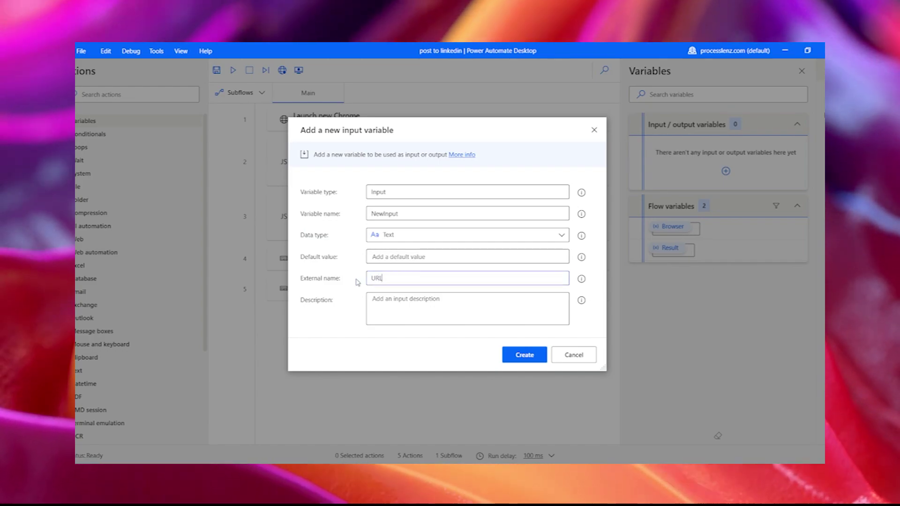
{"action": "left_click", "coordinate": [523, 355]}
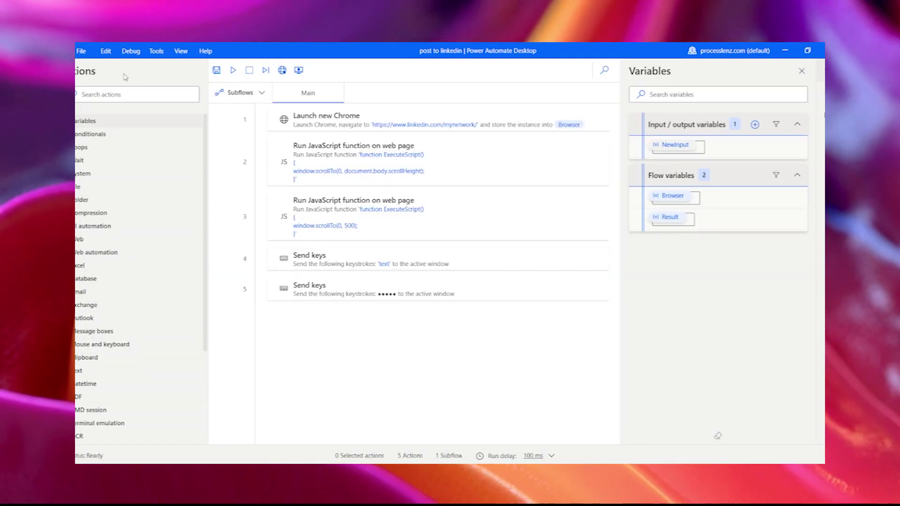
{"action": "left_click", "coordinate": [217, 71]}
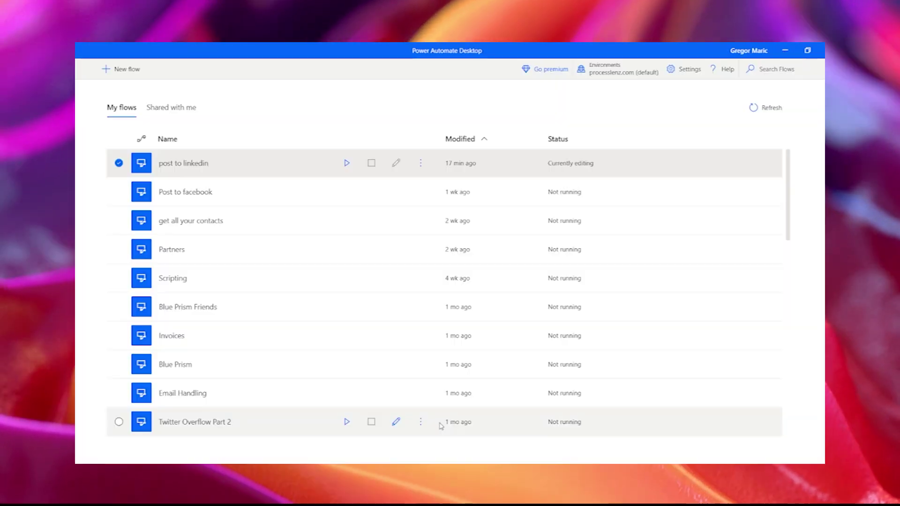
Refresh the My flows list in the console.
{"action": "left_click", "coordinate": [753, 107]}
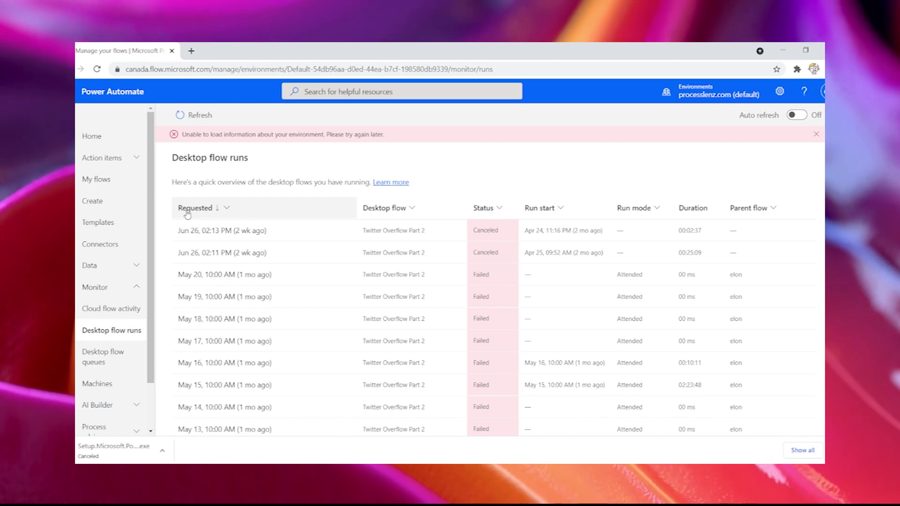
Open the Apr 18 Get Stock Price run and inspect the Launch new Chrome and Go to web page action details.
{"action": "scroll", "coordinate": [234, 241], "scroll_direction": "down", "scroll_amount": 10}
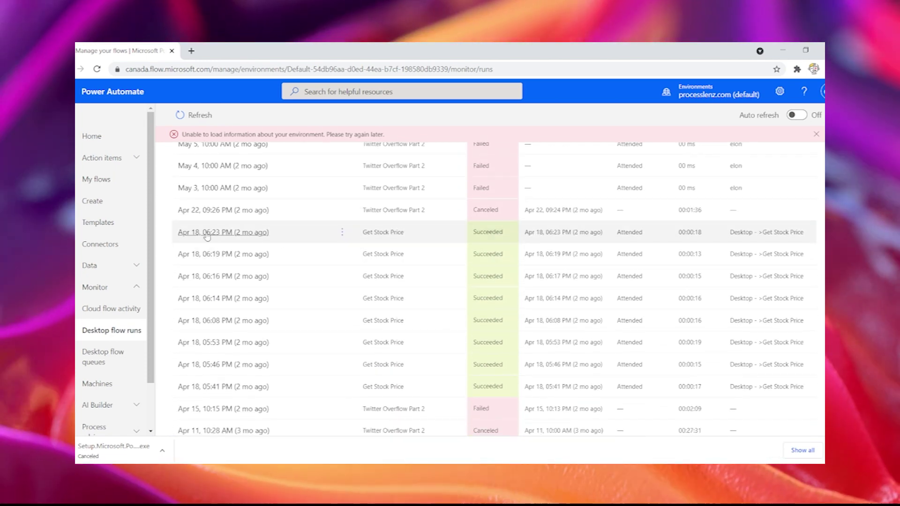
{"action": "left_click", "coordinate": [254, 234]}
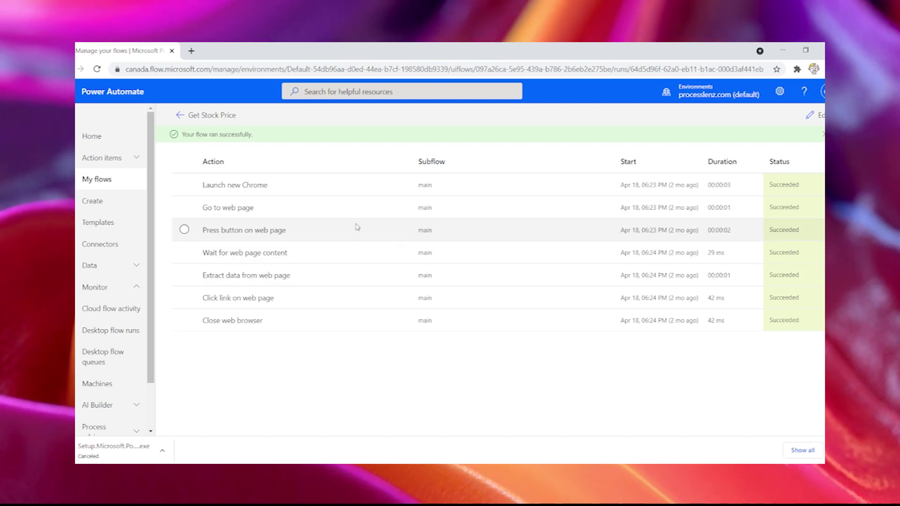
{"action": "left_click", "coordinate": [185, 186]}
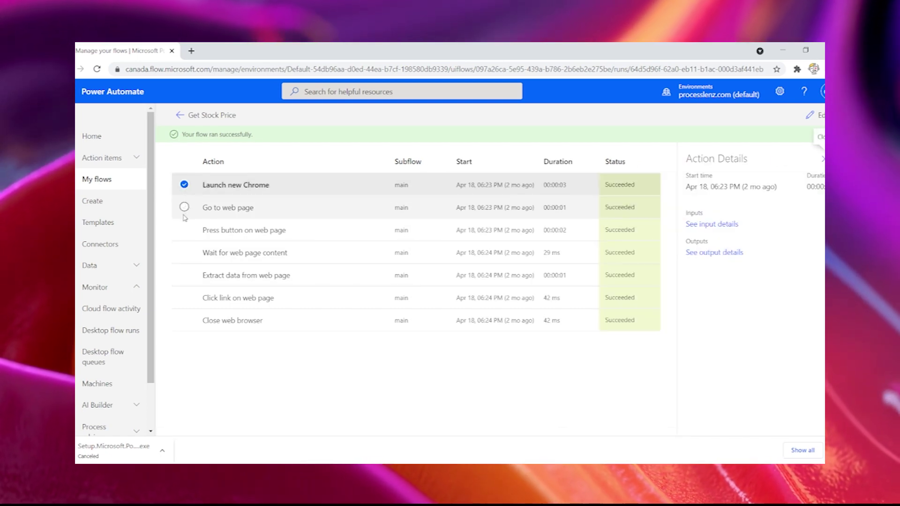
{"action": "left_click", "coordinate": [185, 208]}
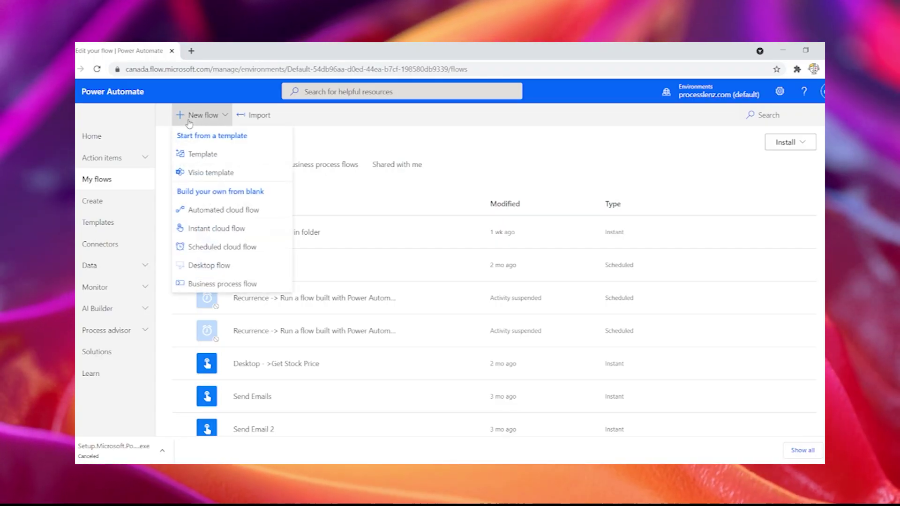
Create a scheduled cloud flow named 'Post to twitter'.
{"action": "left_click", "coordinate": [245, 249]}
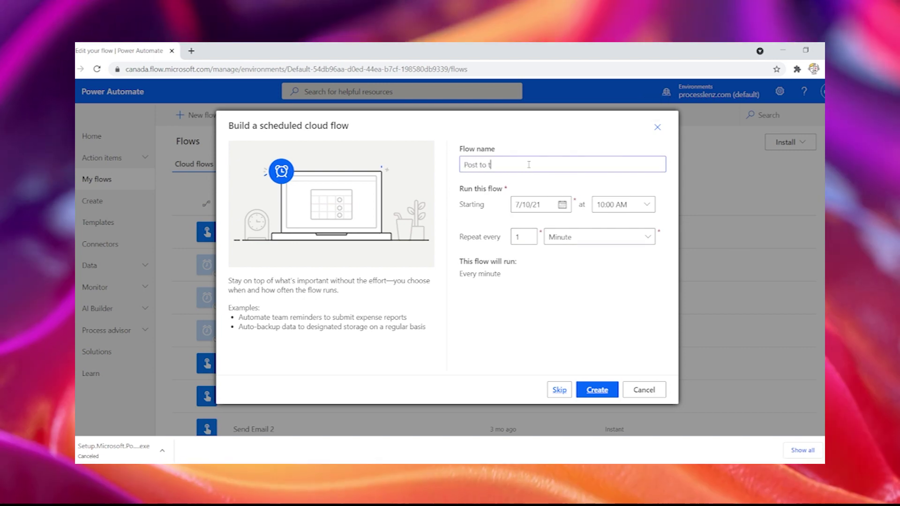
{"action": "type", "text": "twitter"}
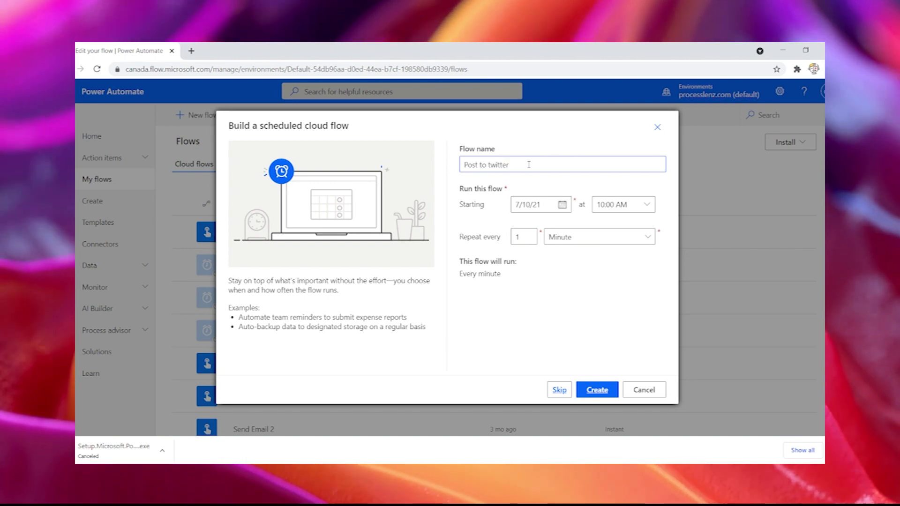
{"action": "left_click", "coordinate": [596, 390]}
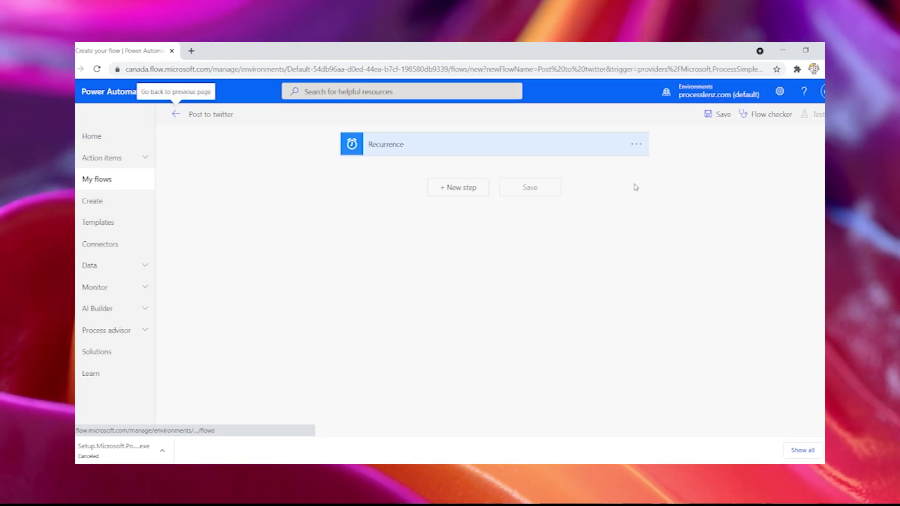
Add a 'Run a flow built with Power Automate Desktop' step after the Recurrence trigger.
{"action": "left_click", "coordinate": [461, 189]}
{"action": "type", "text": "de"}
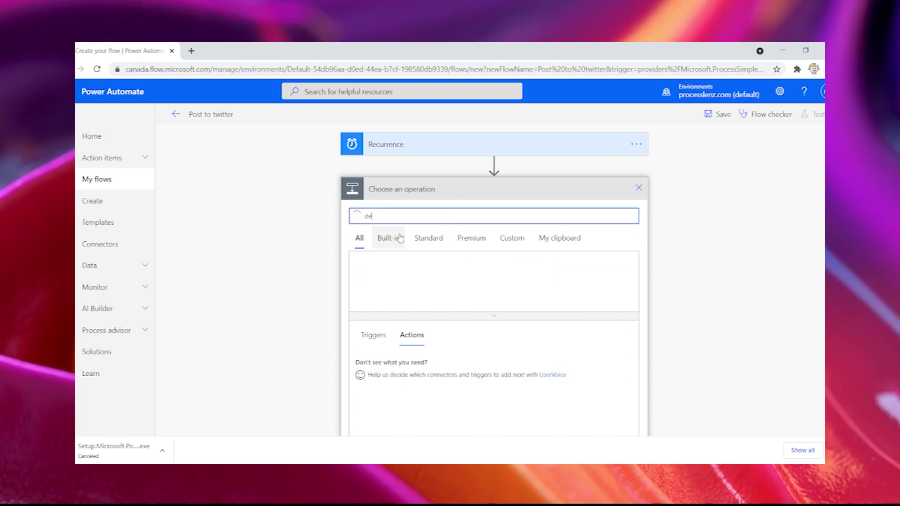
{"action": "type", "text": "skt"}
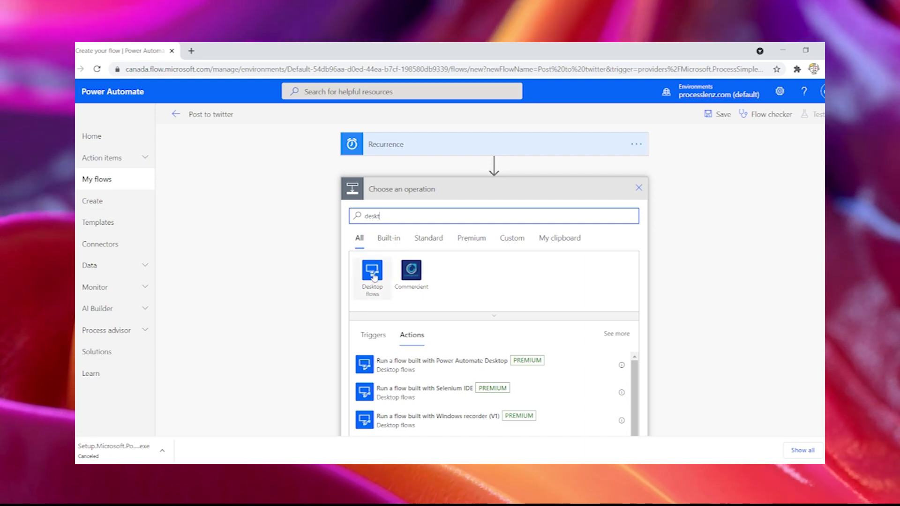
{"action": "left_click", "coordinate": [373, 274]}
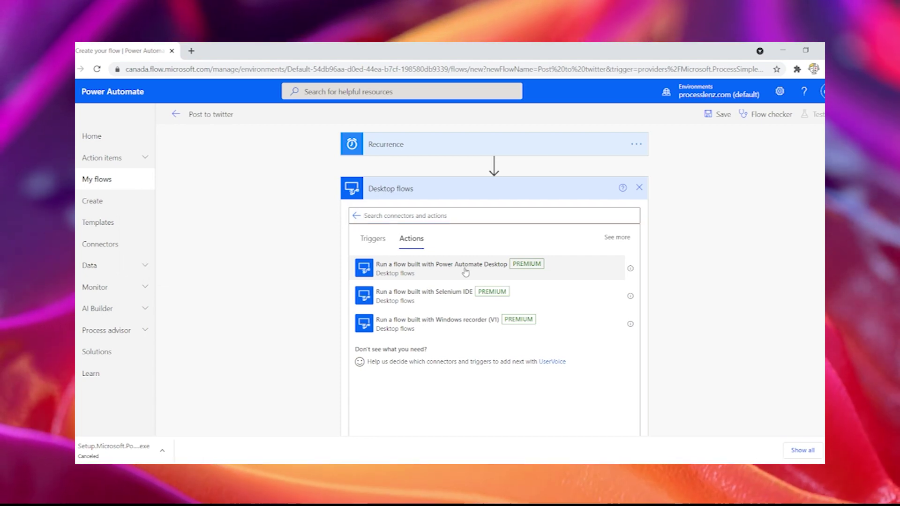
{"action": "left_click", "coordinate": [465, 271]}
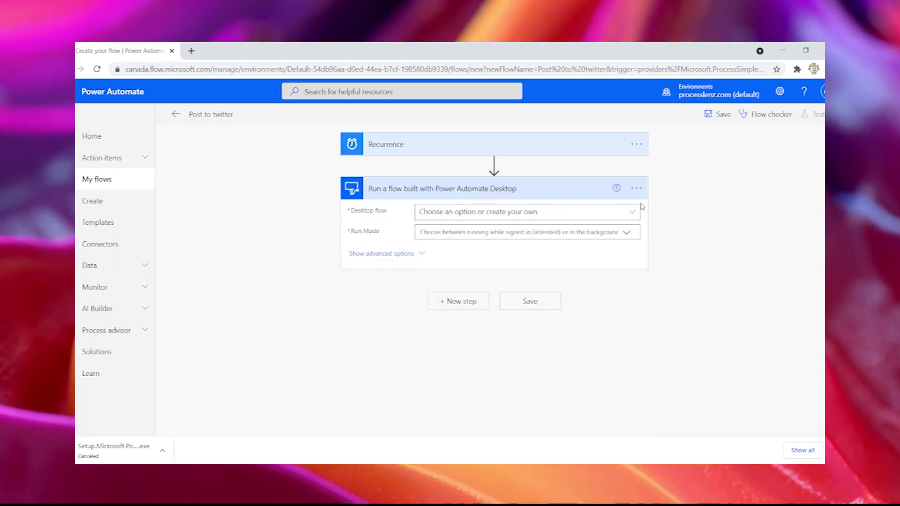